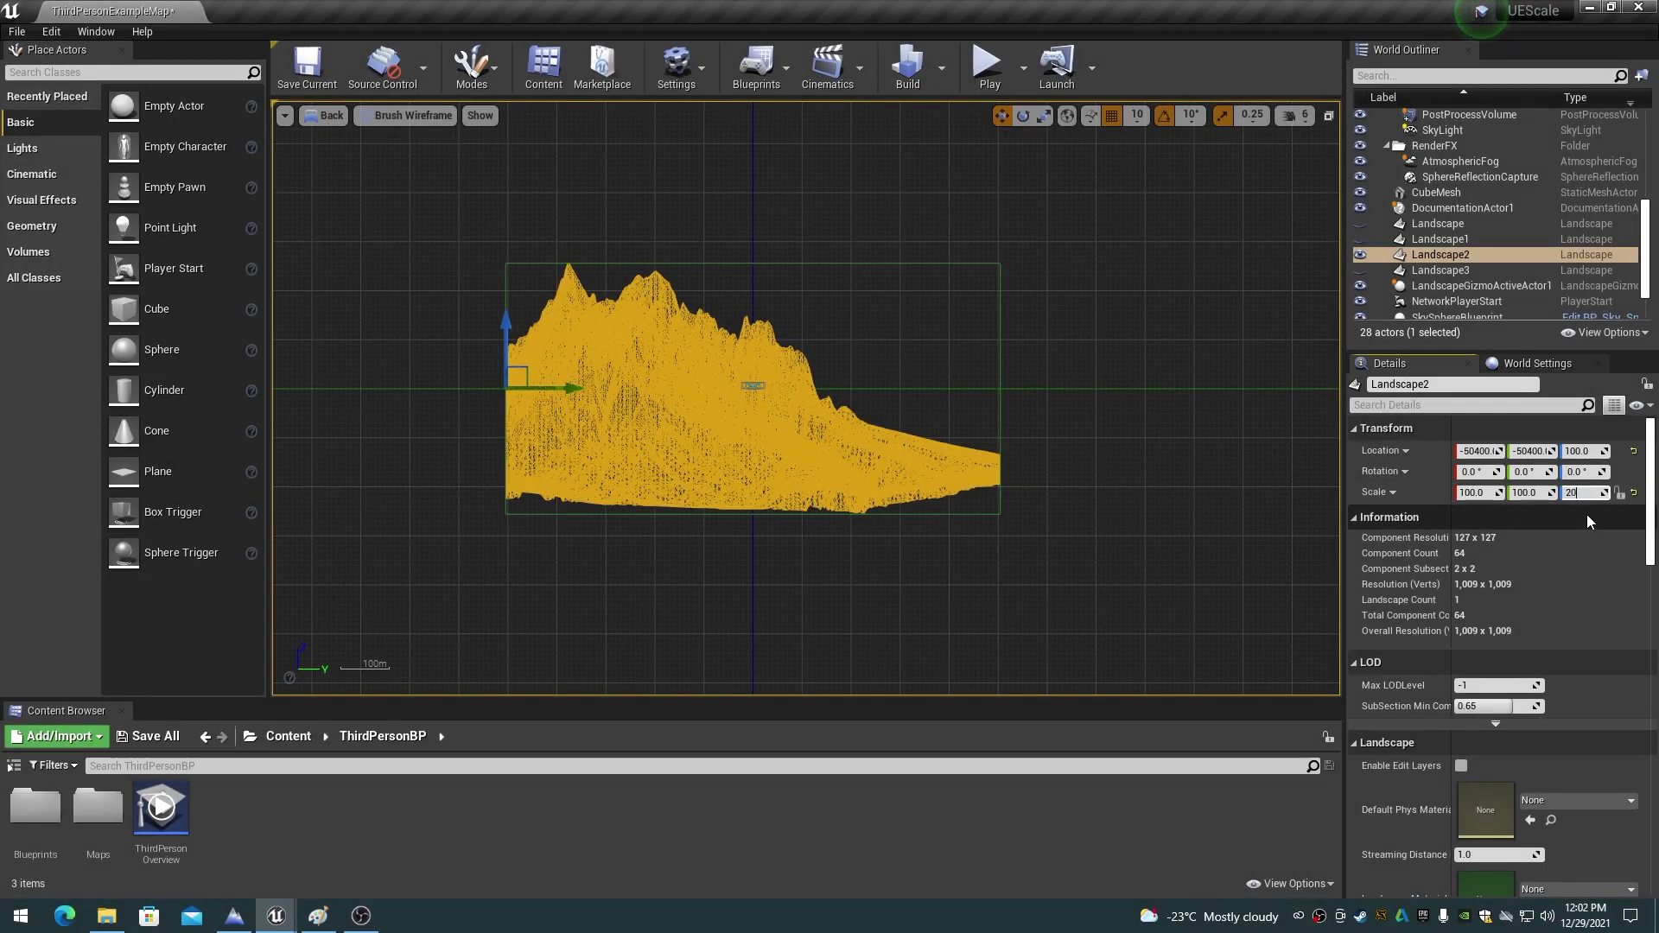
Step: Raise Landscape2's Scale Z to 200 to double its height, then restore it to 100
type("200")
key("Return")
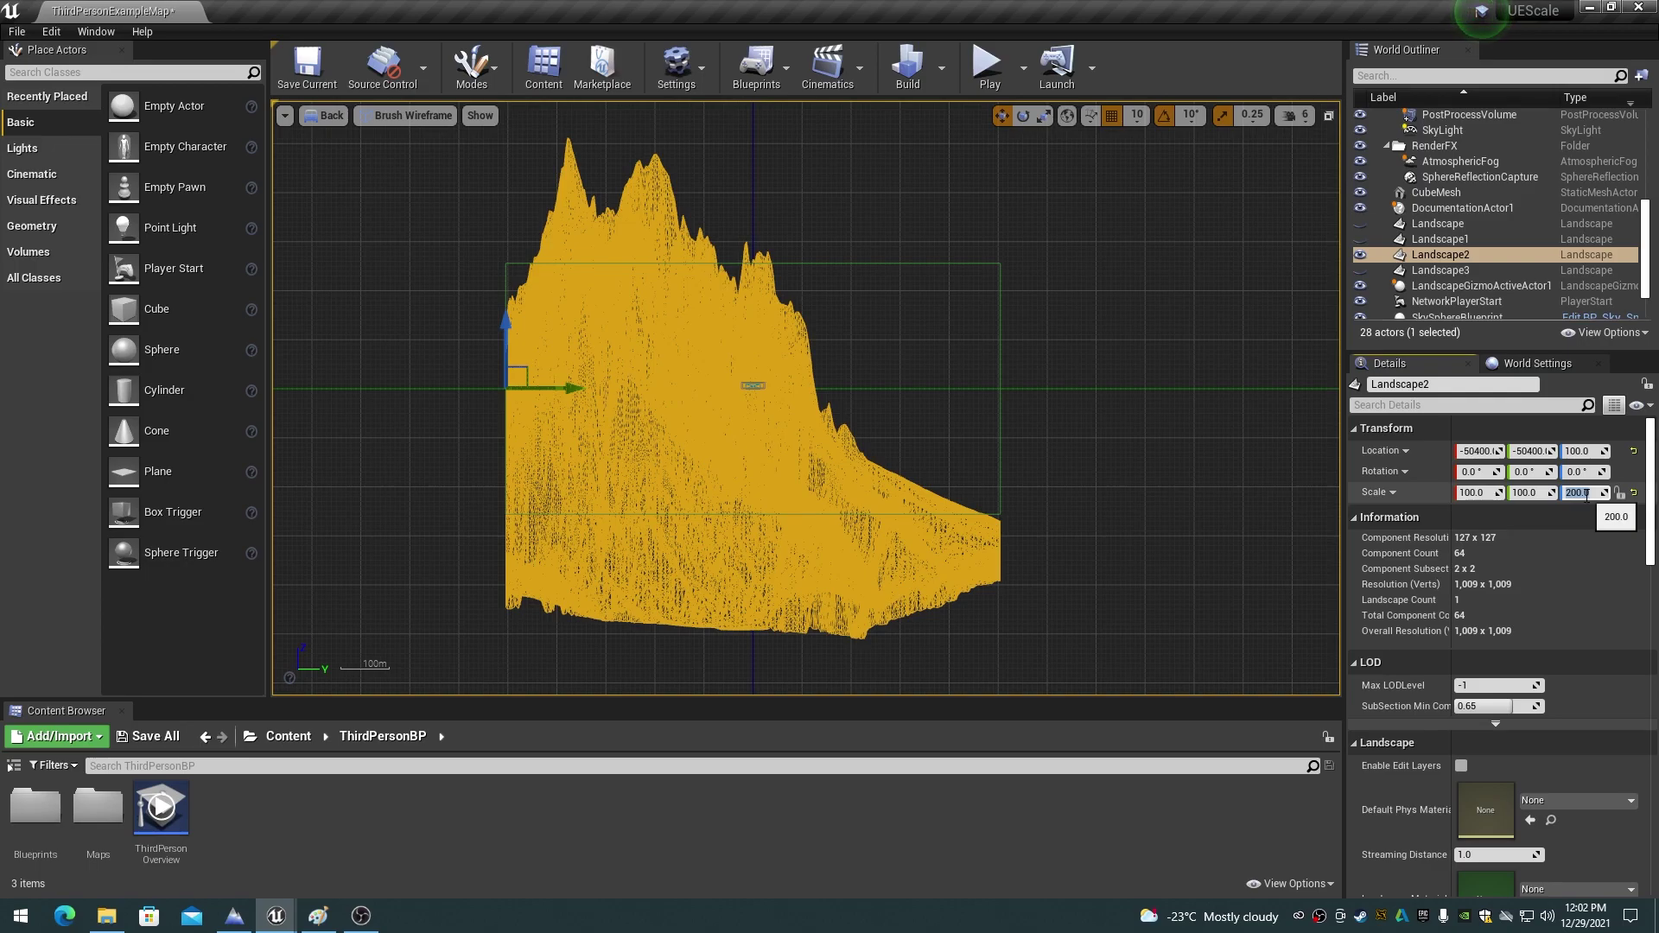
type("100")
key("Return")
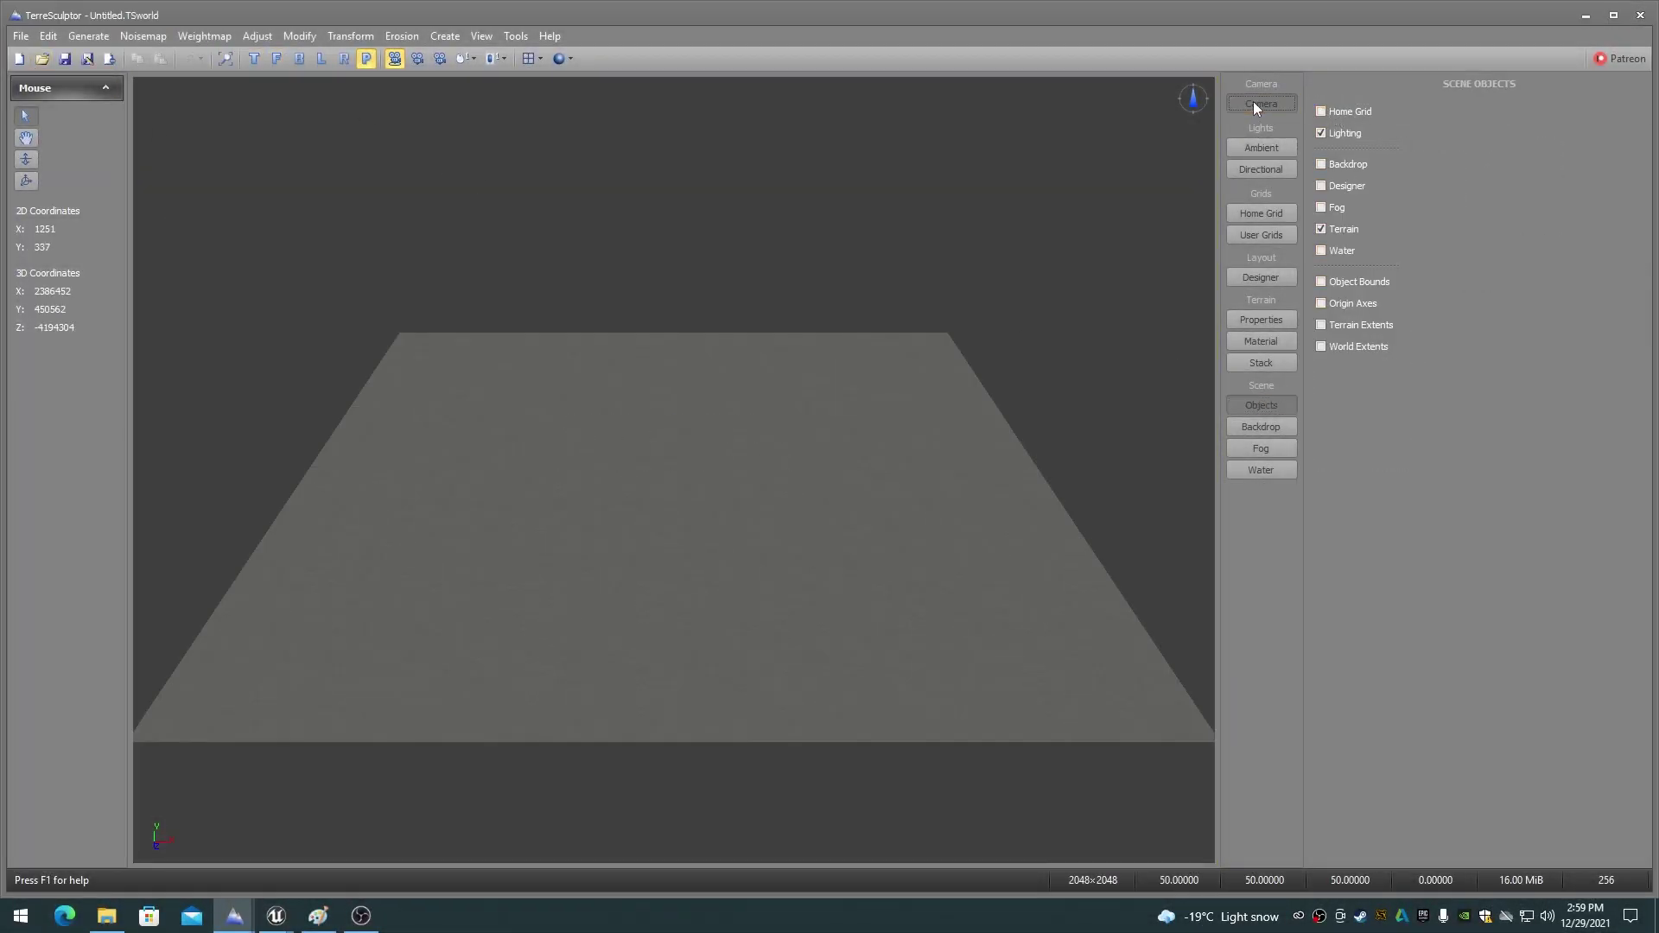
Step: Generate an Eroded Rivers gradient noisemap terrain
left_click(143, 36)
left_click(157, 121)
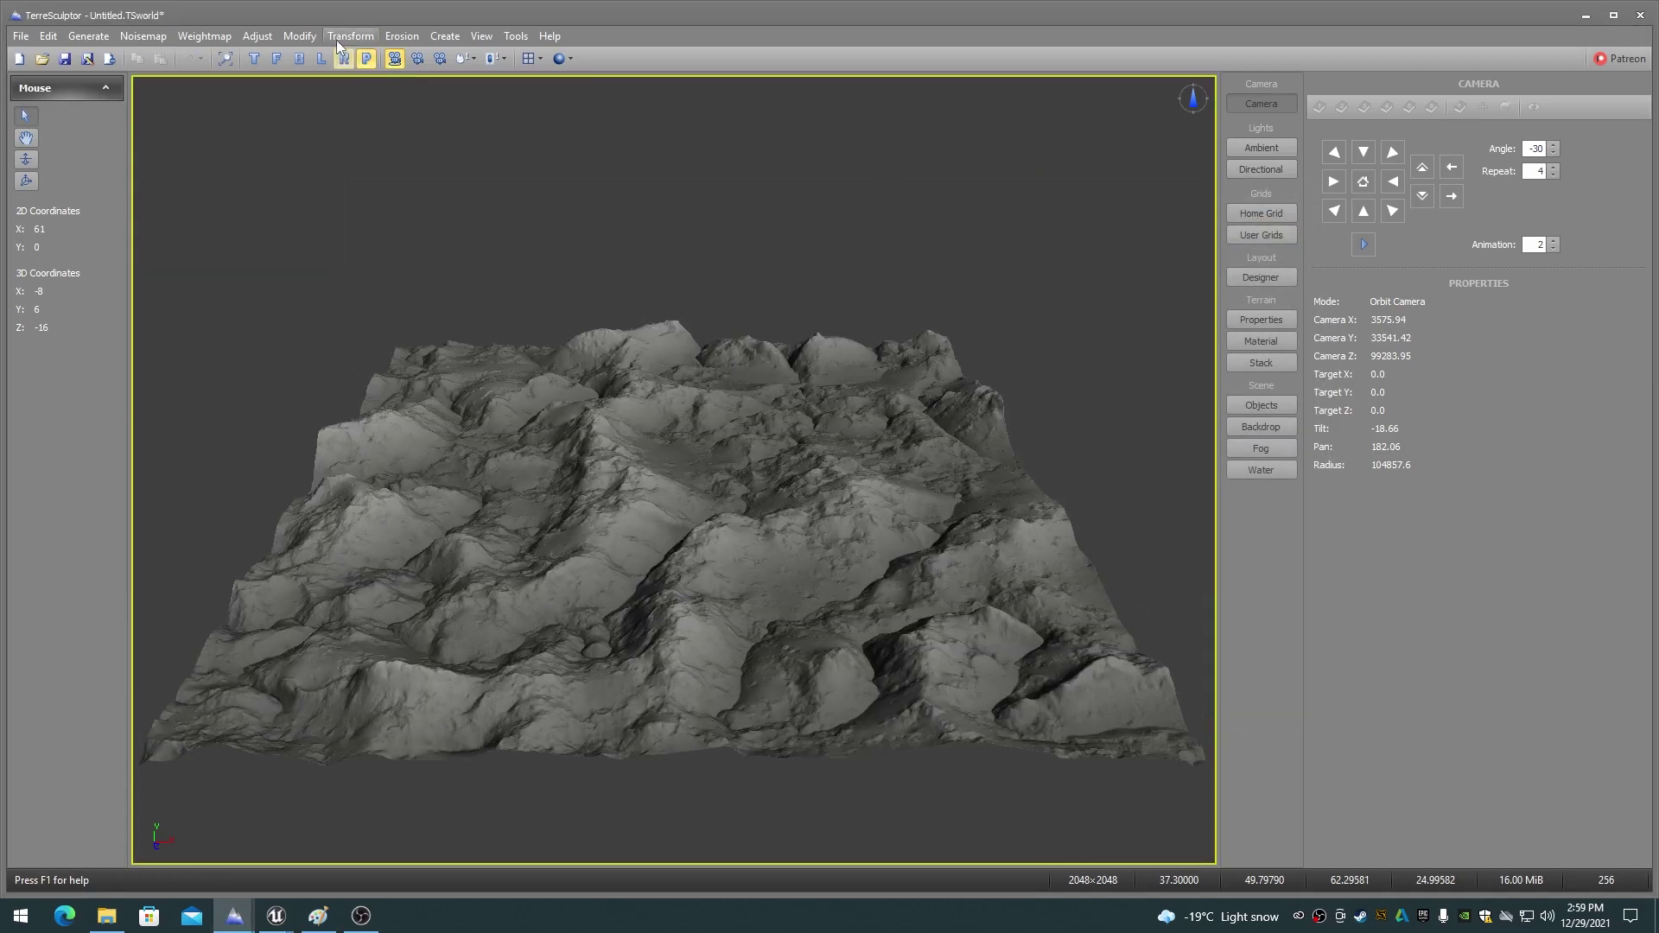
left_click(350, 35)
Step: Apply a Terrace transform using the Terraces on Terraces 12 on 4 preset
left_click(373, 430)
left_click(1206, 243)
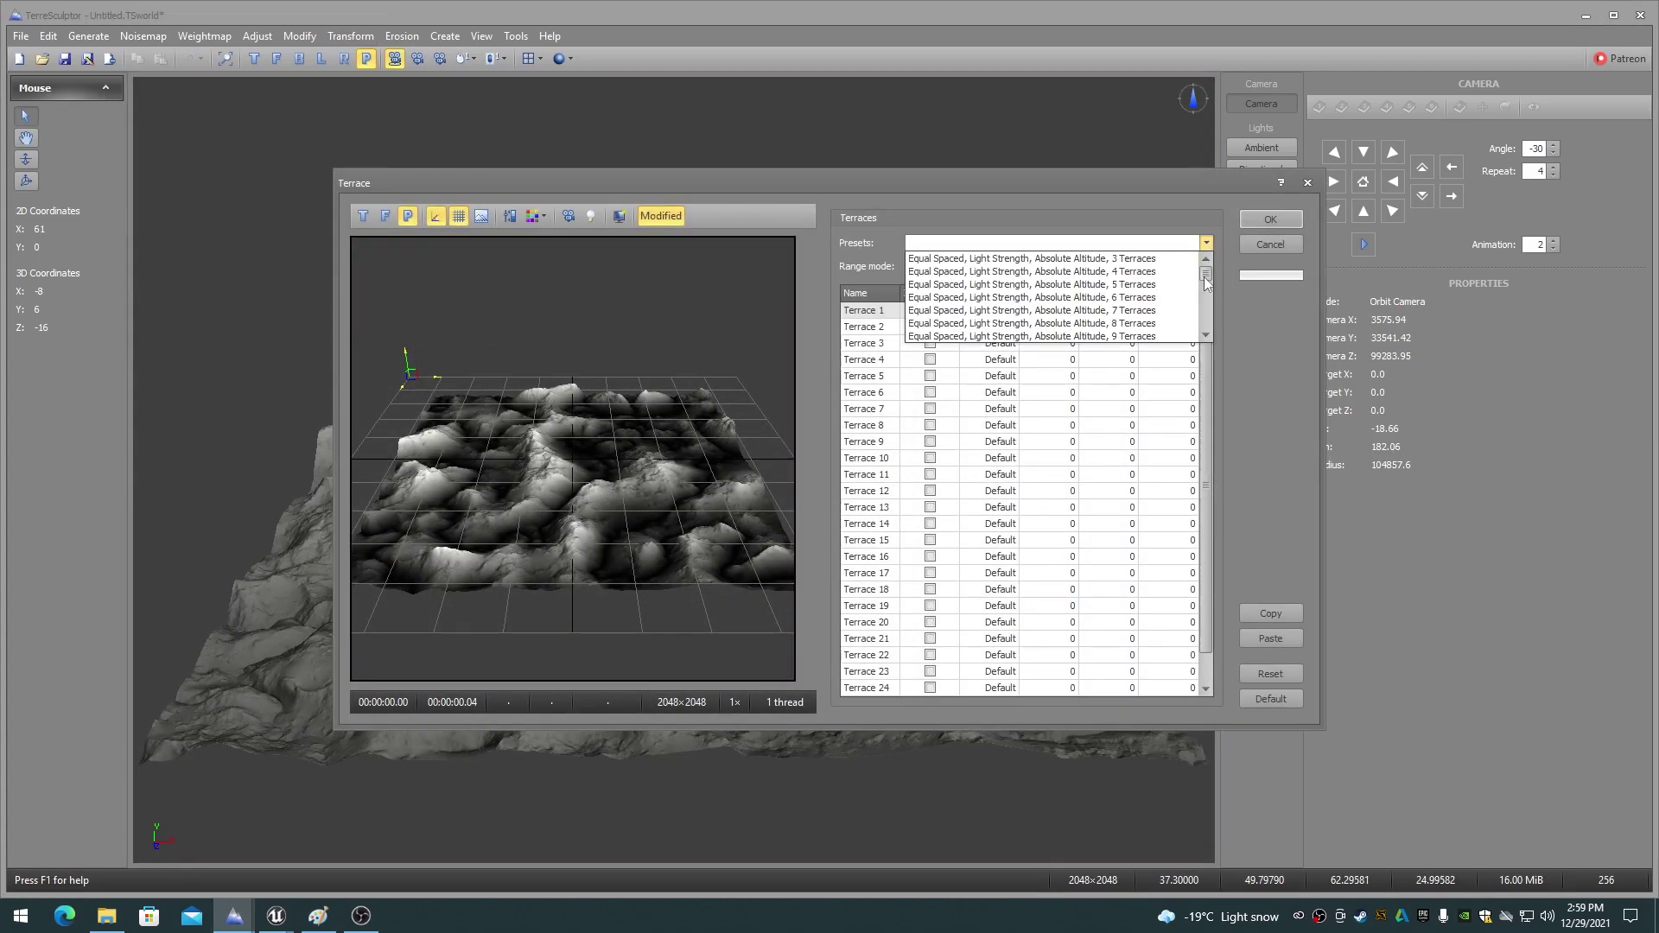
scroll(1037, 294, "down", 3)
left_click(994, 256)
left_click(1271, 220)
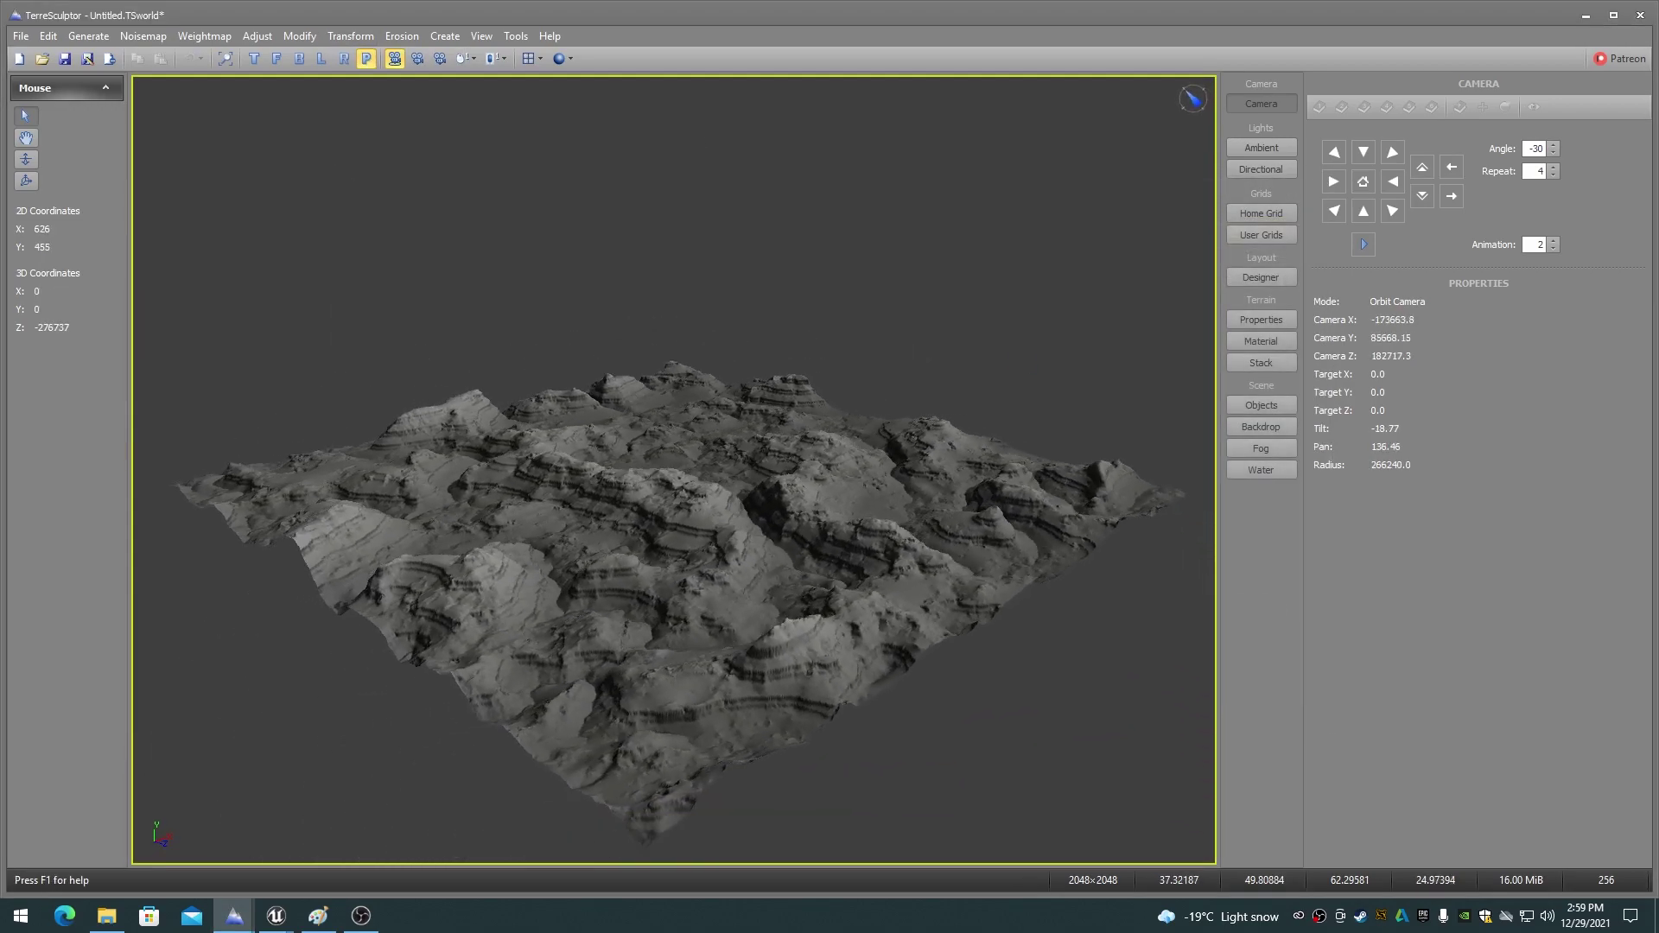
Step: Colour the terrain with the Sandstone Water colorset material
left_click(1261, 341)
left_click(1460, 137)
left_click(1423, 168)
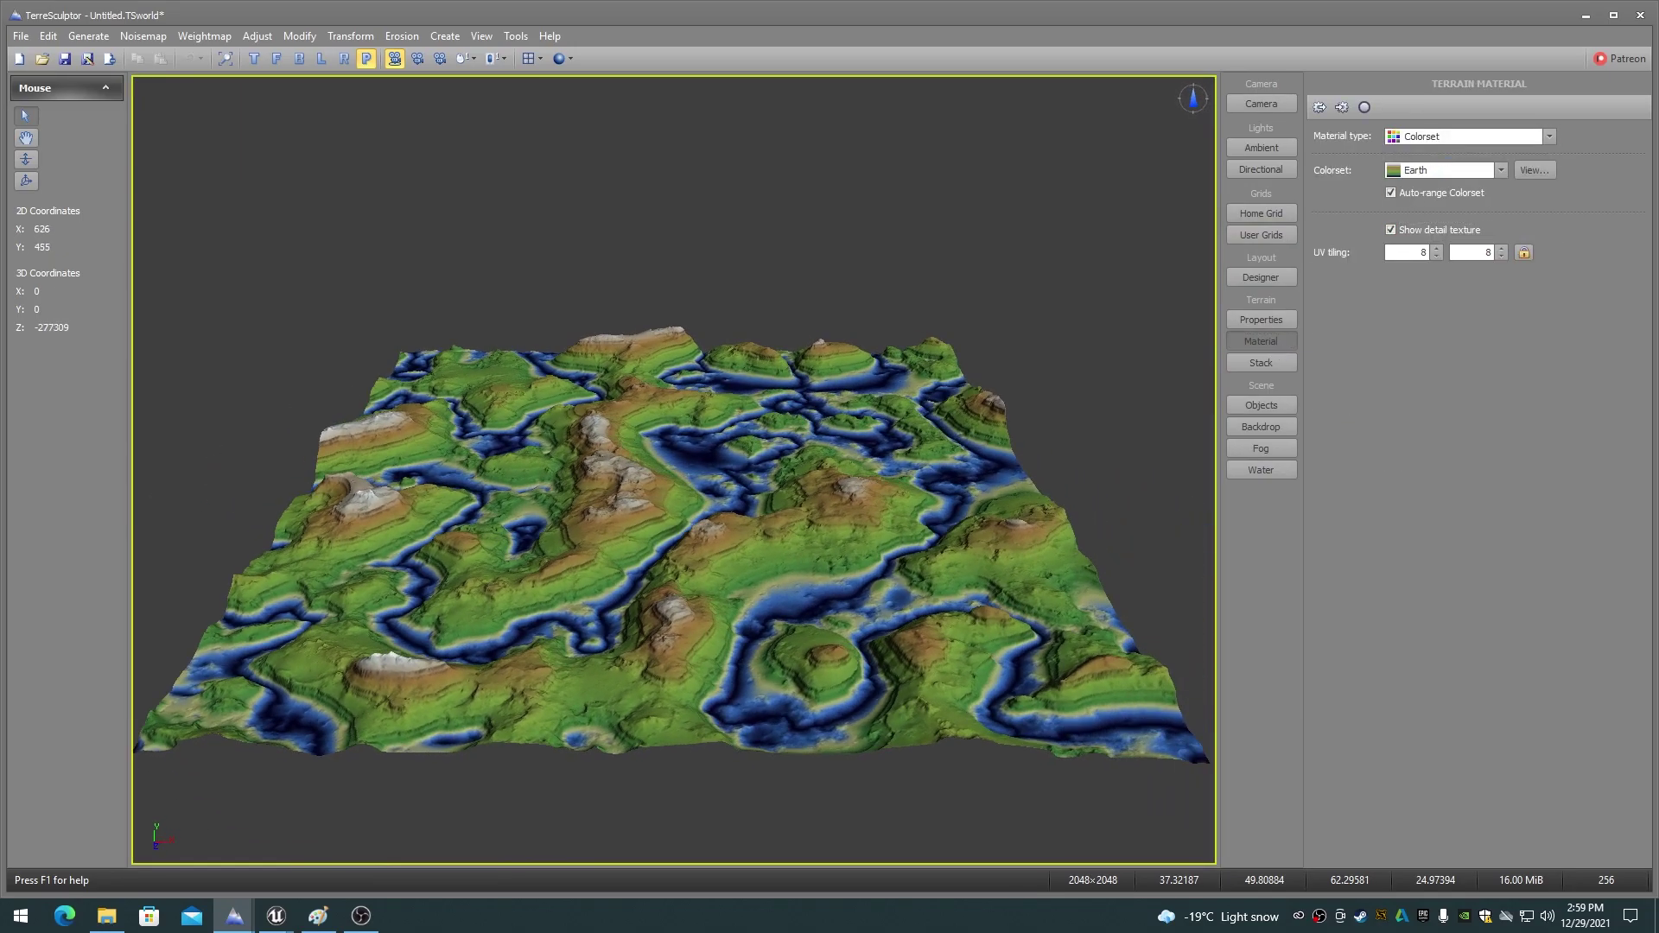
left_click(1502, 170)
left_click(1440, 202)
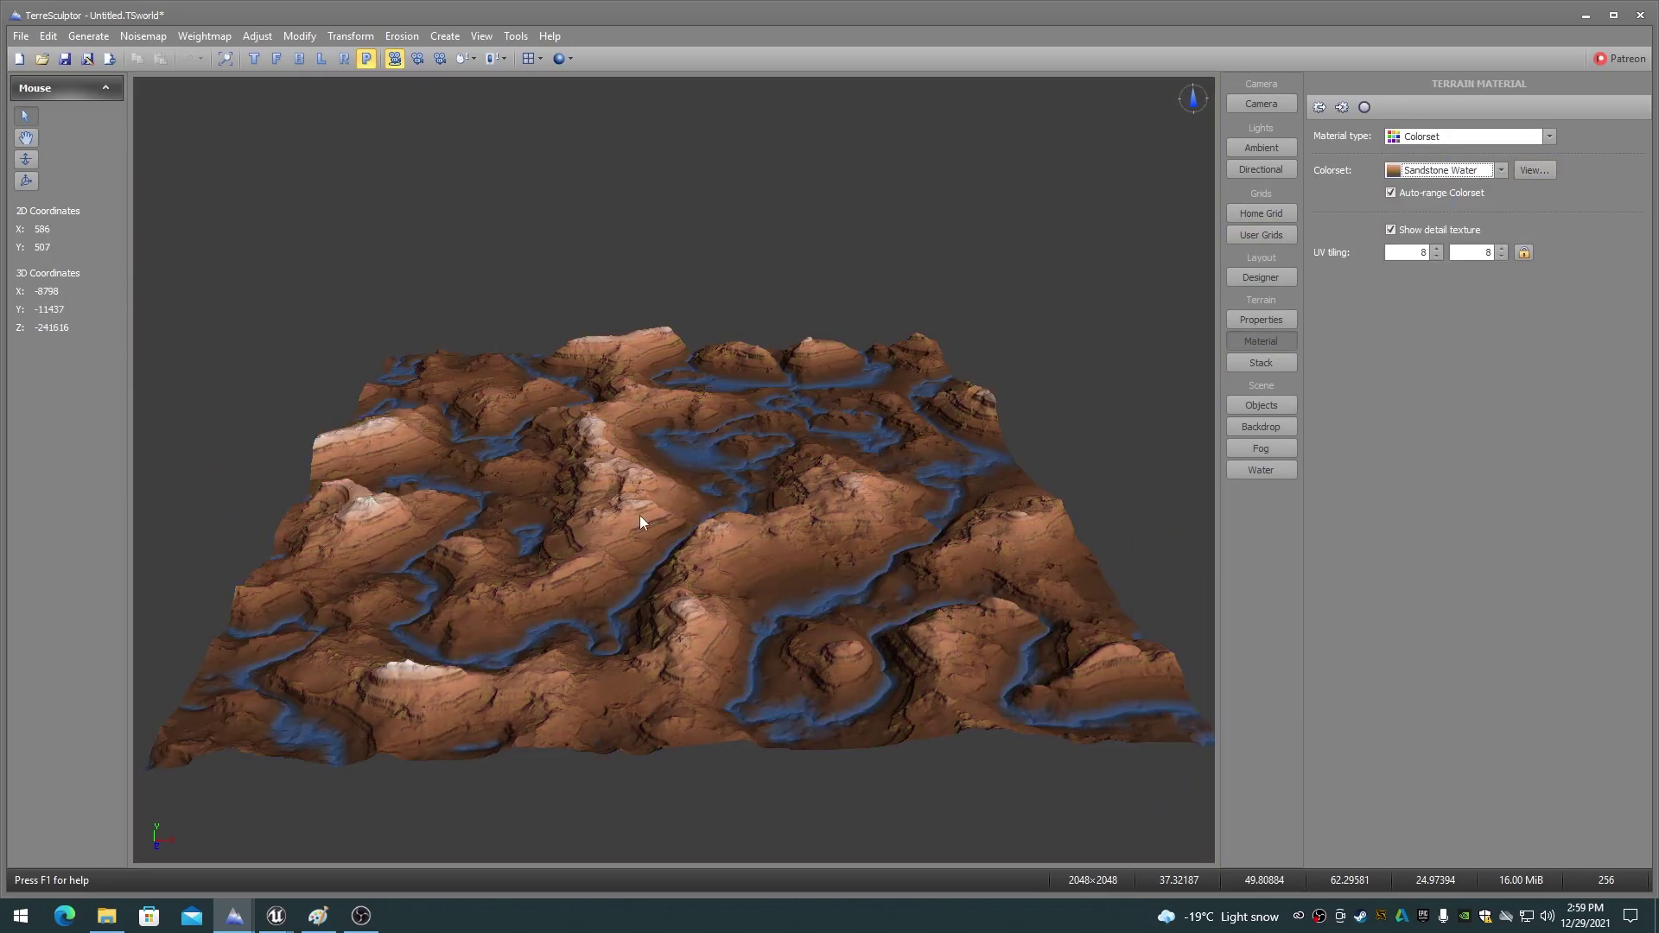
left_click_drag(641, 522, 588, 517)
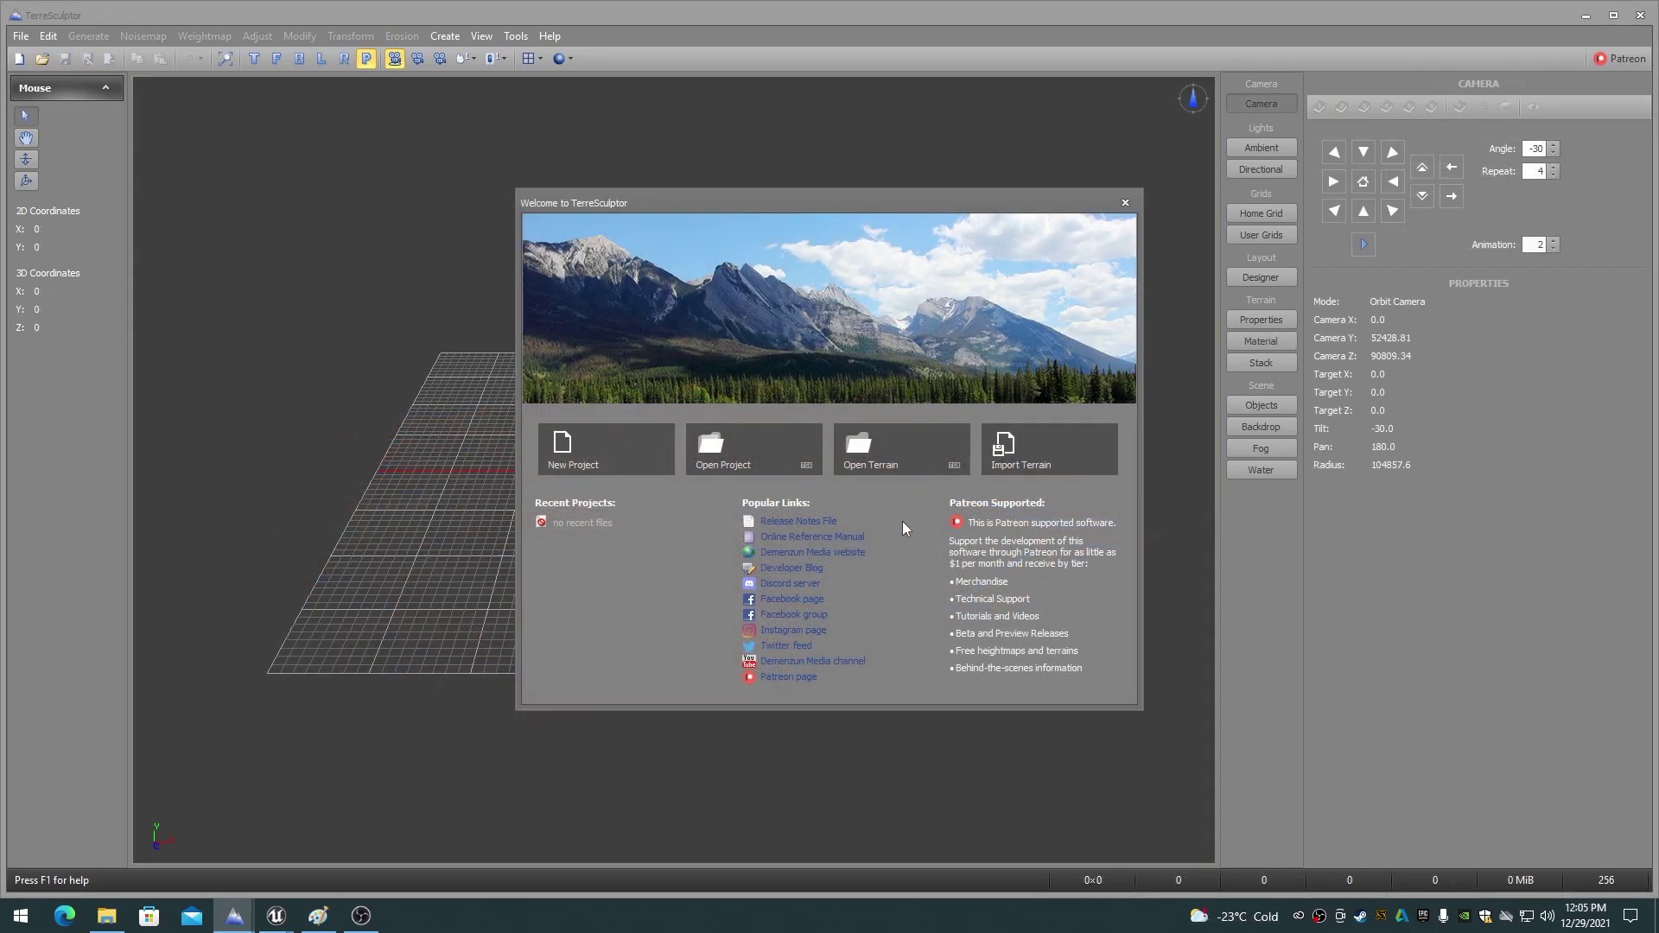
Step: Open x23y409_4096_Heightmap.TSmap from Heightmaps > x23y409_NM > 4096
left_click(890, 445)
left_click(766, 240)
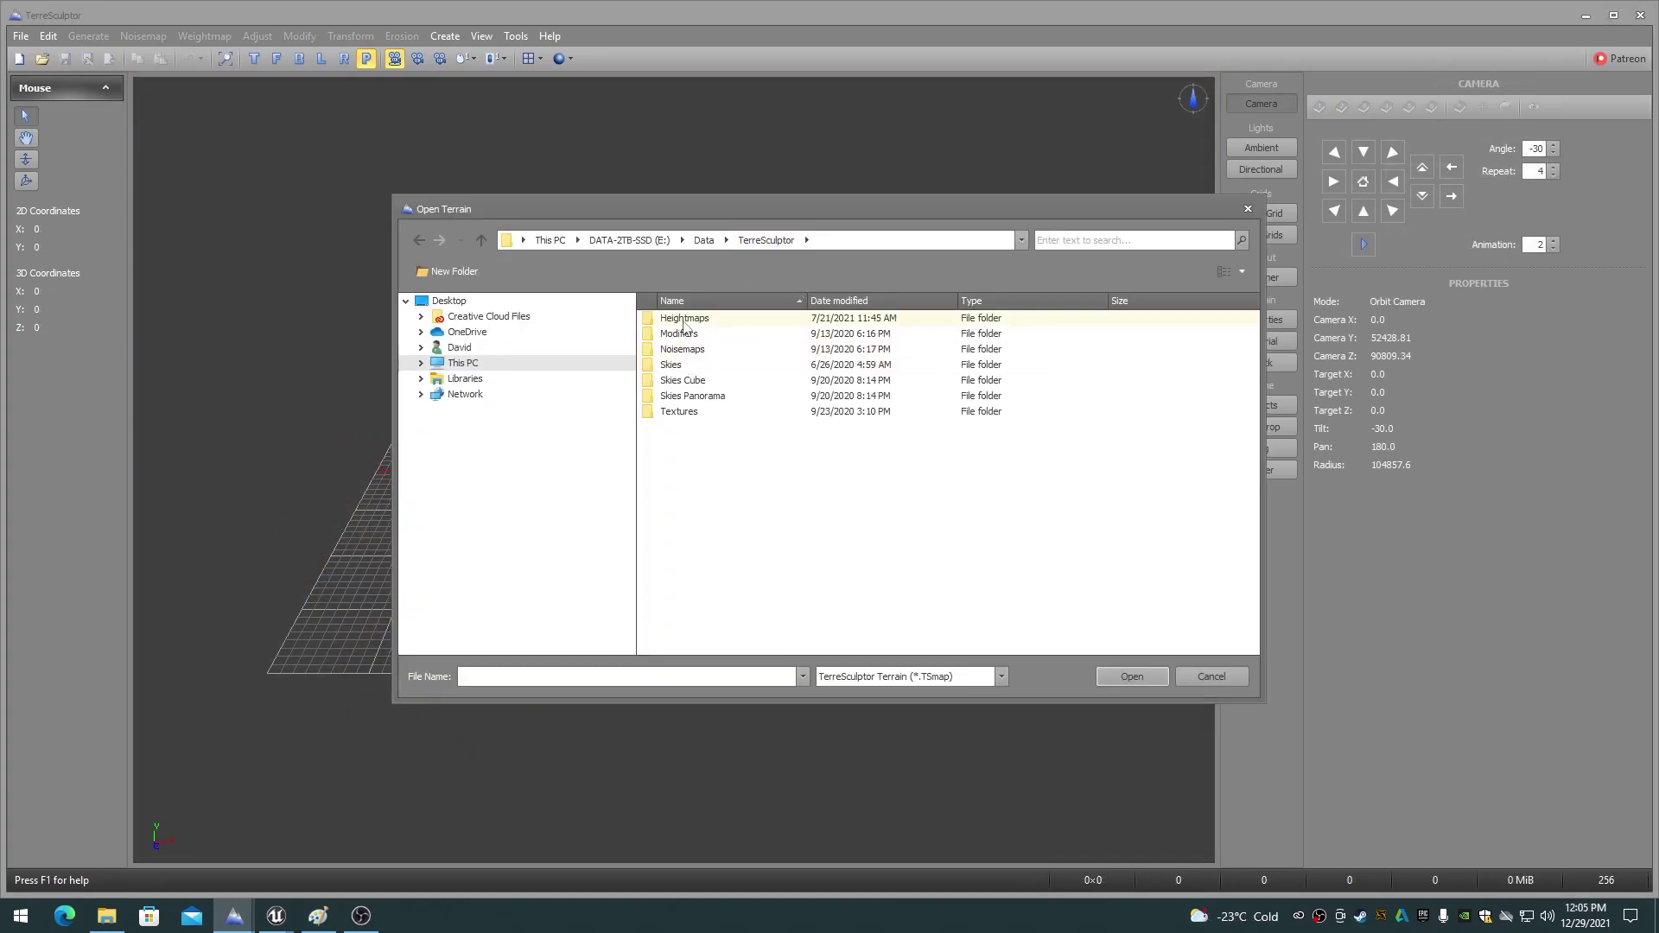
double_click(684, 318)
double_click(687, 450)
double_click(674, 334)
left_click(724, 320)
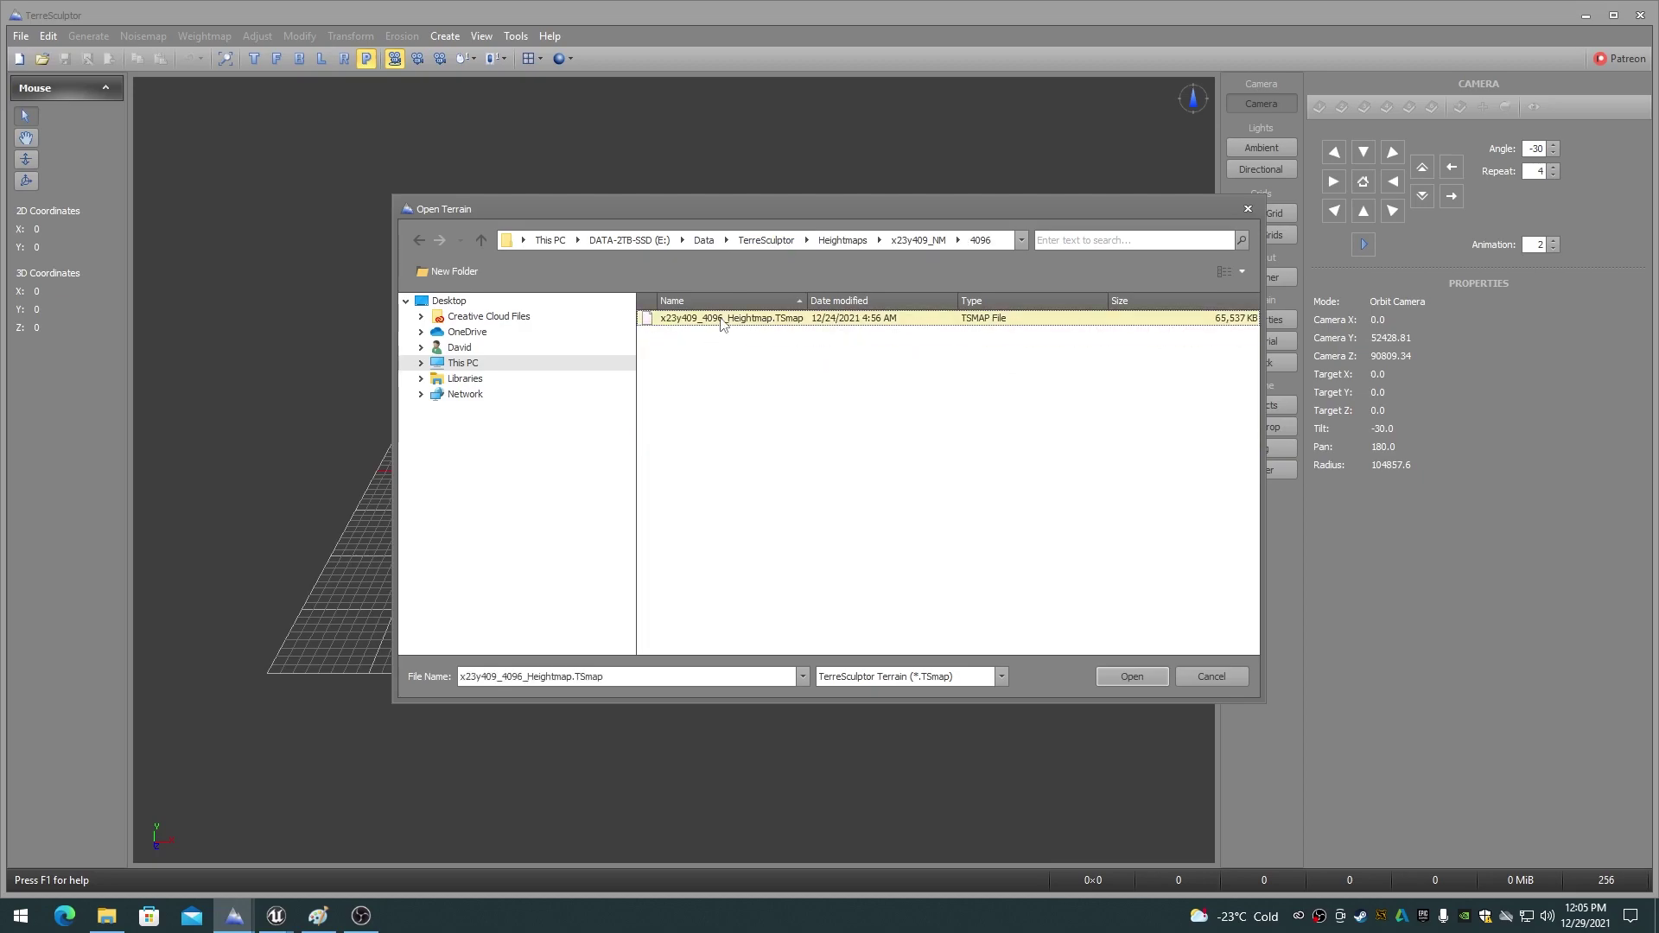
left_click(1132, 676)
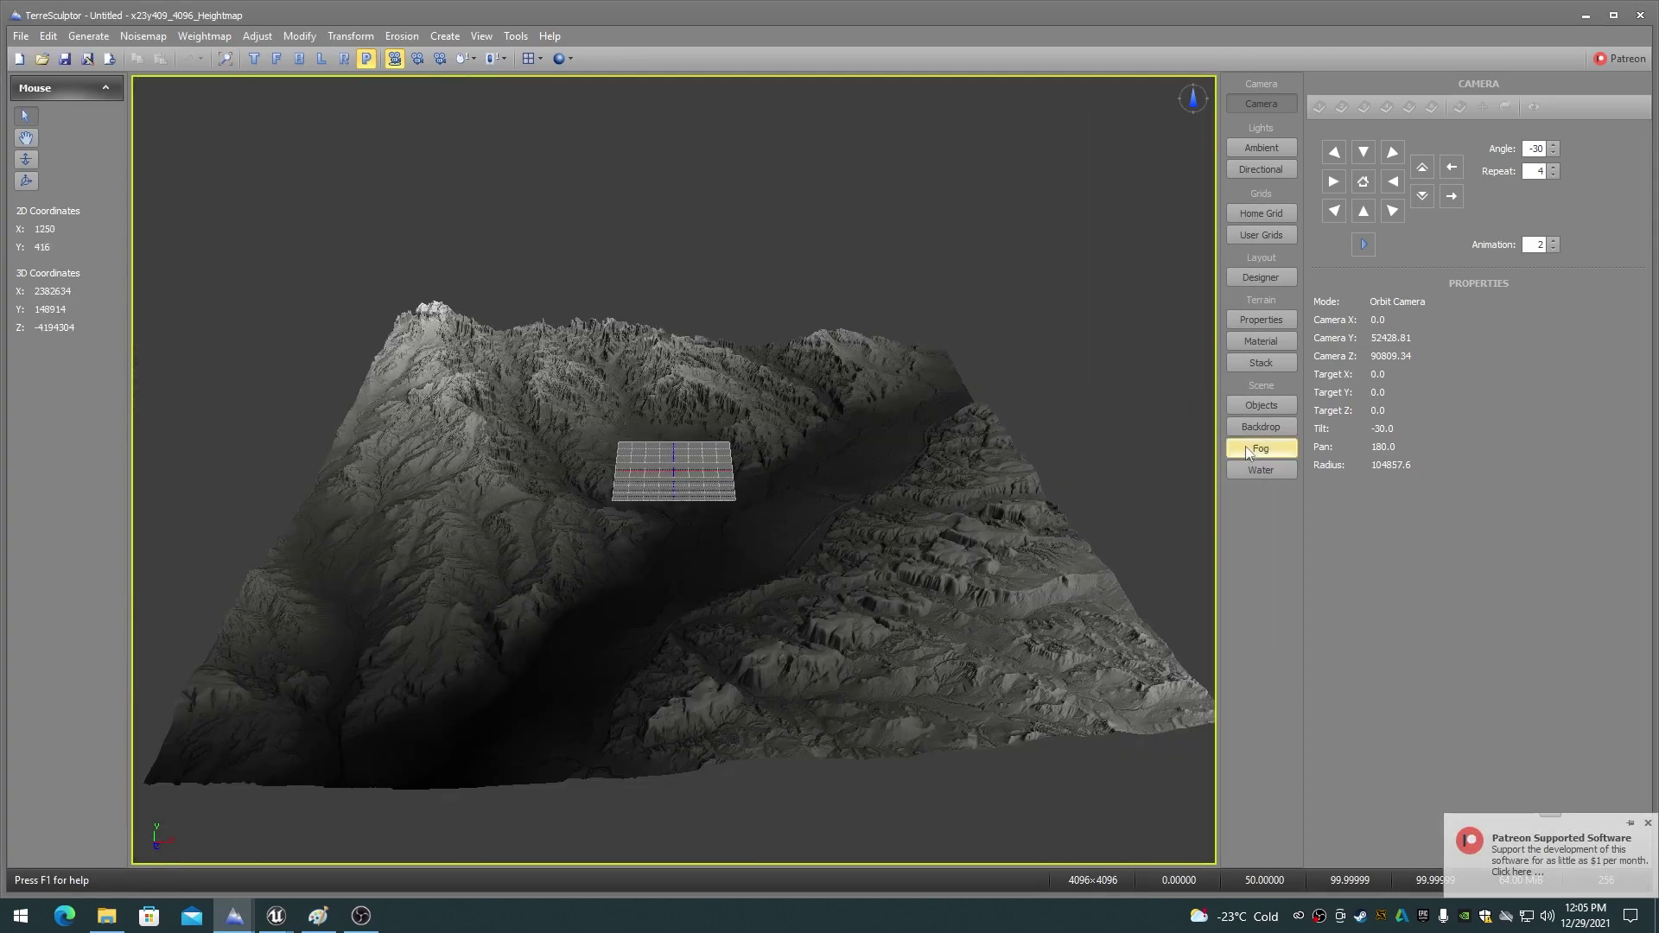
Step: Hide the Home Grid and orbit around the loaded terrain
left_click(1261, 404)
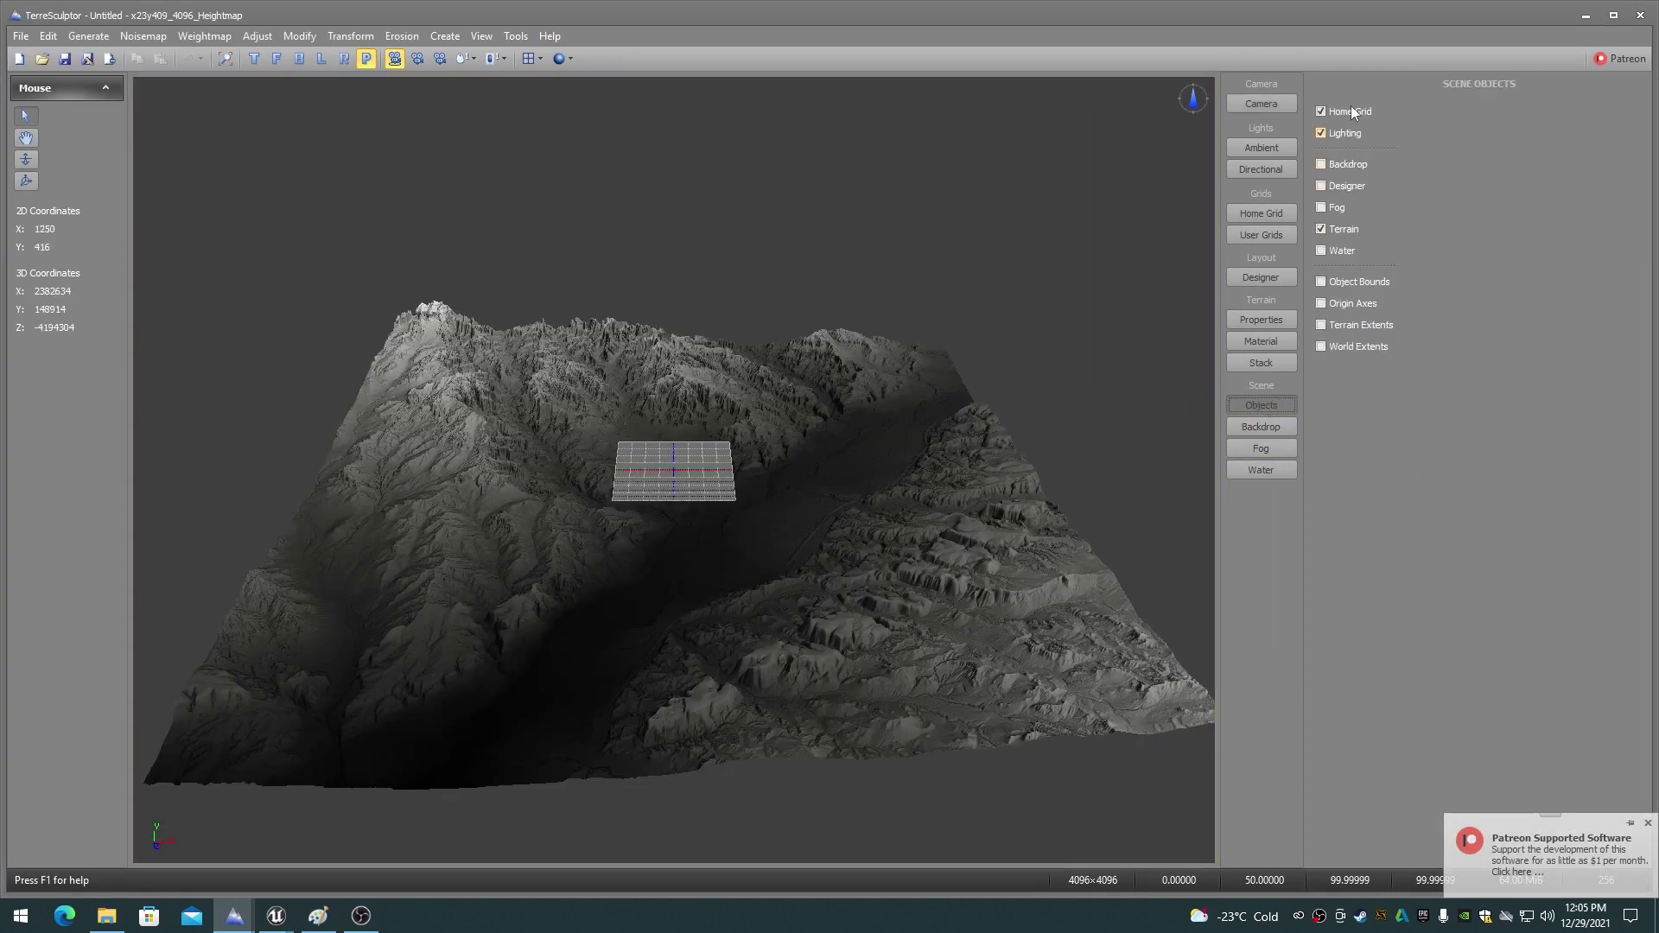
left_click(1352, 112)
left_click(1261, 103)
left_click_drag(1104, 237, 616, 425)
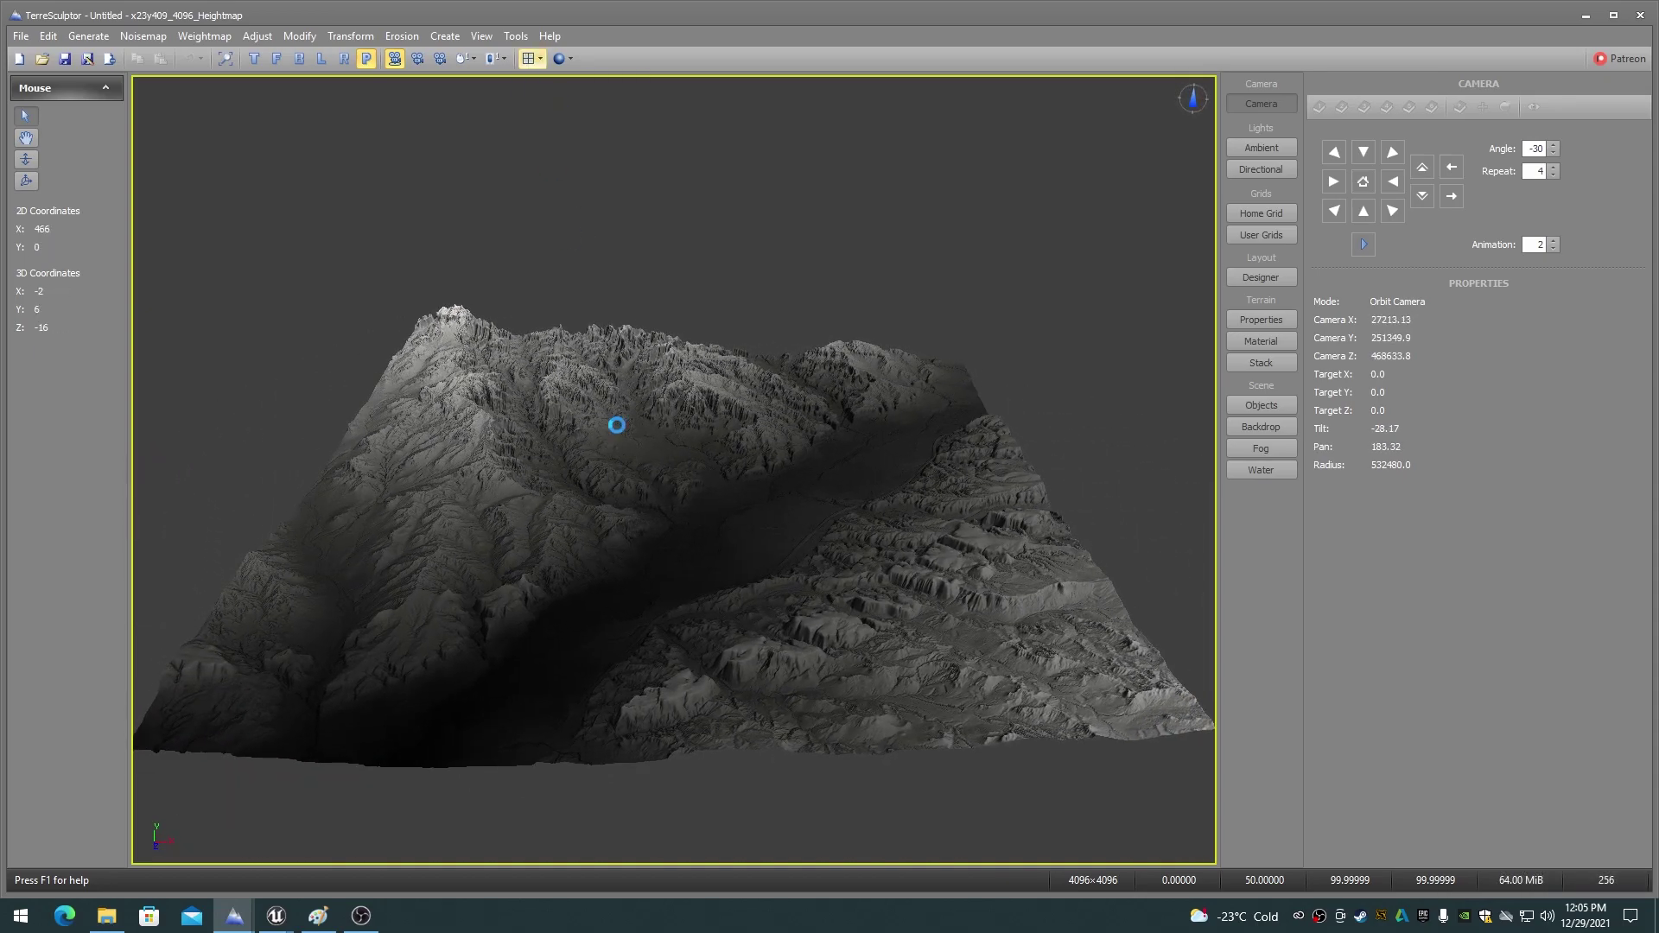
left_click_drag(659, 537, 385, 574)
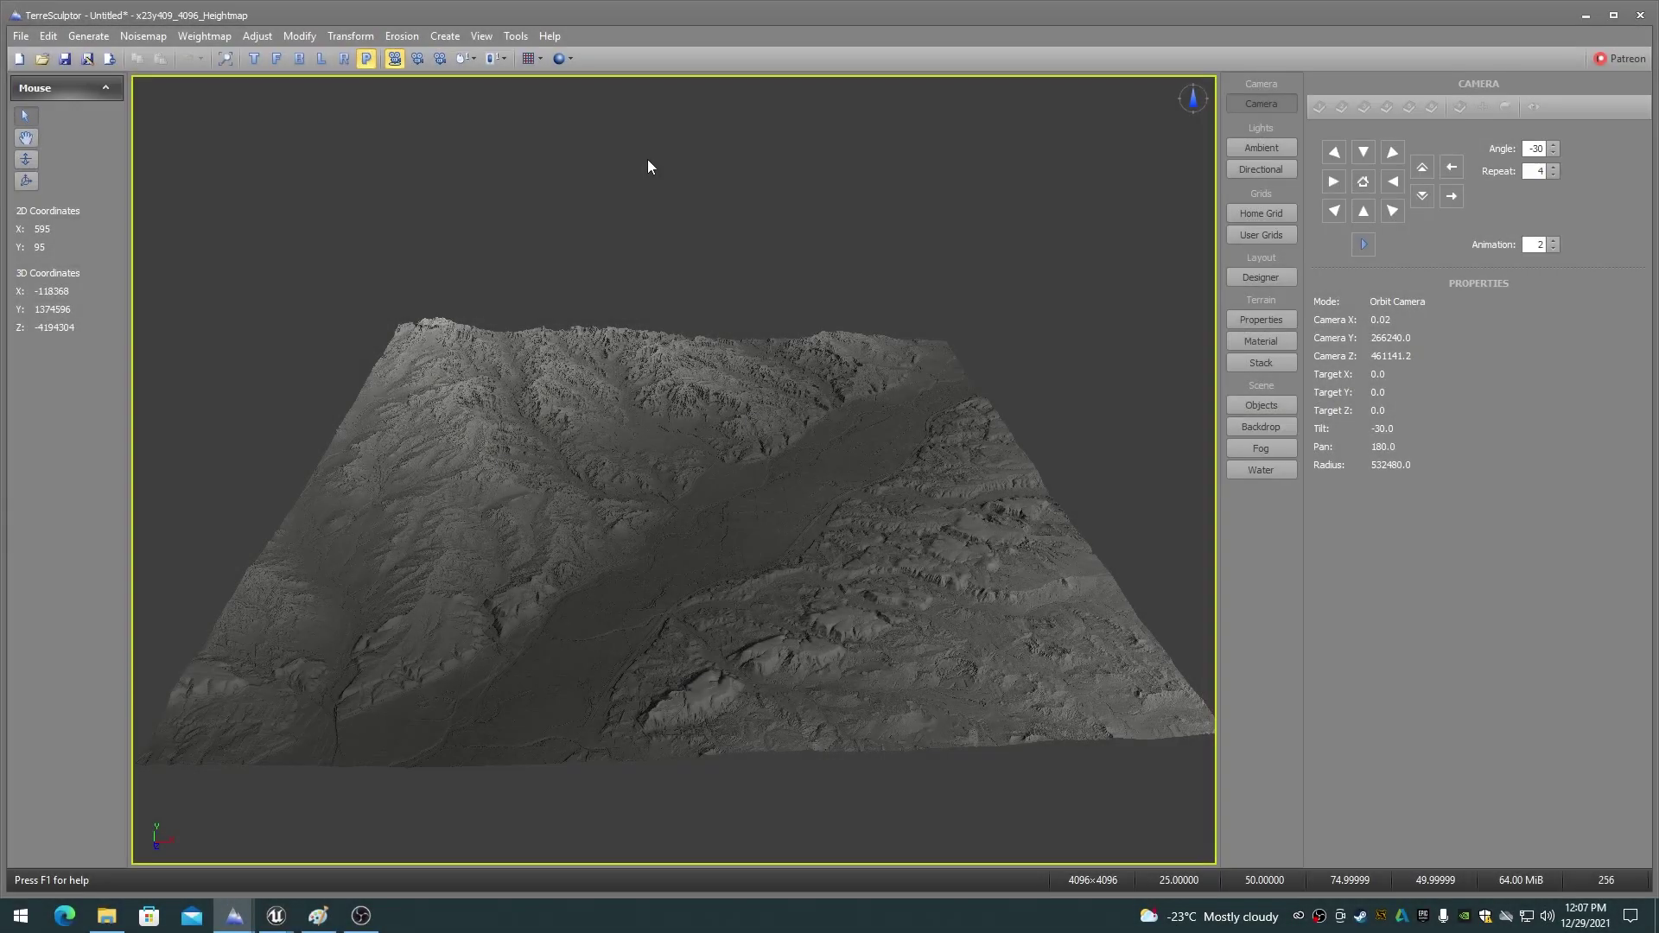
Step: Run Modify > Normalize on the x23y409 heightmap terrain
left_click(299, 35)
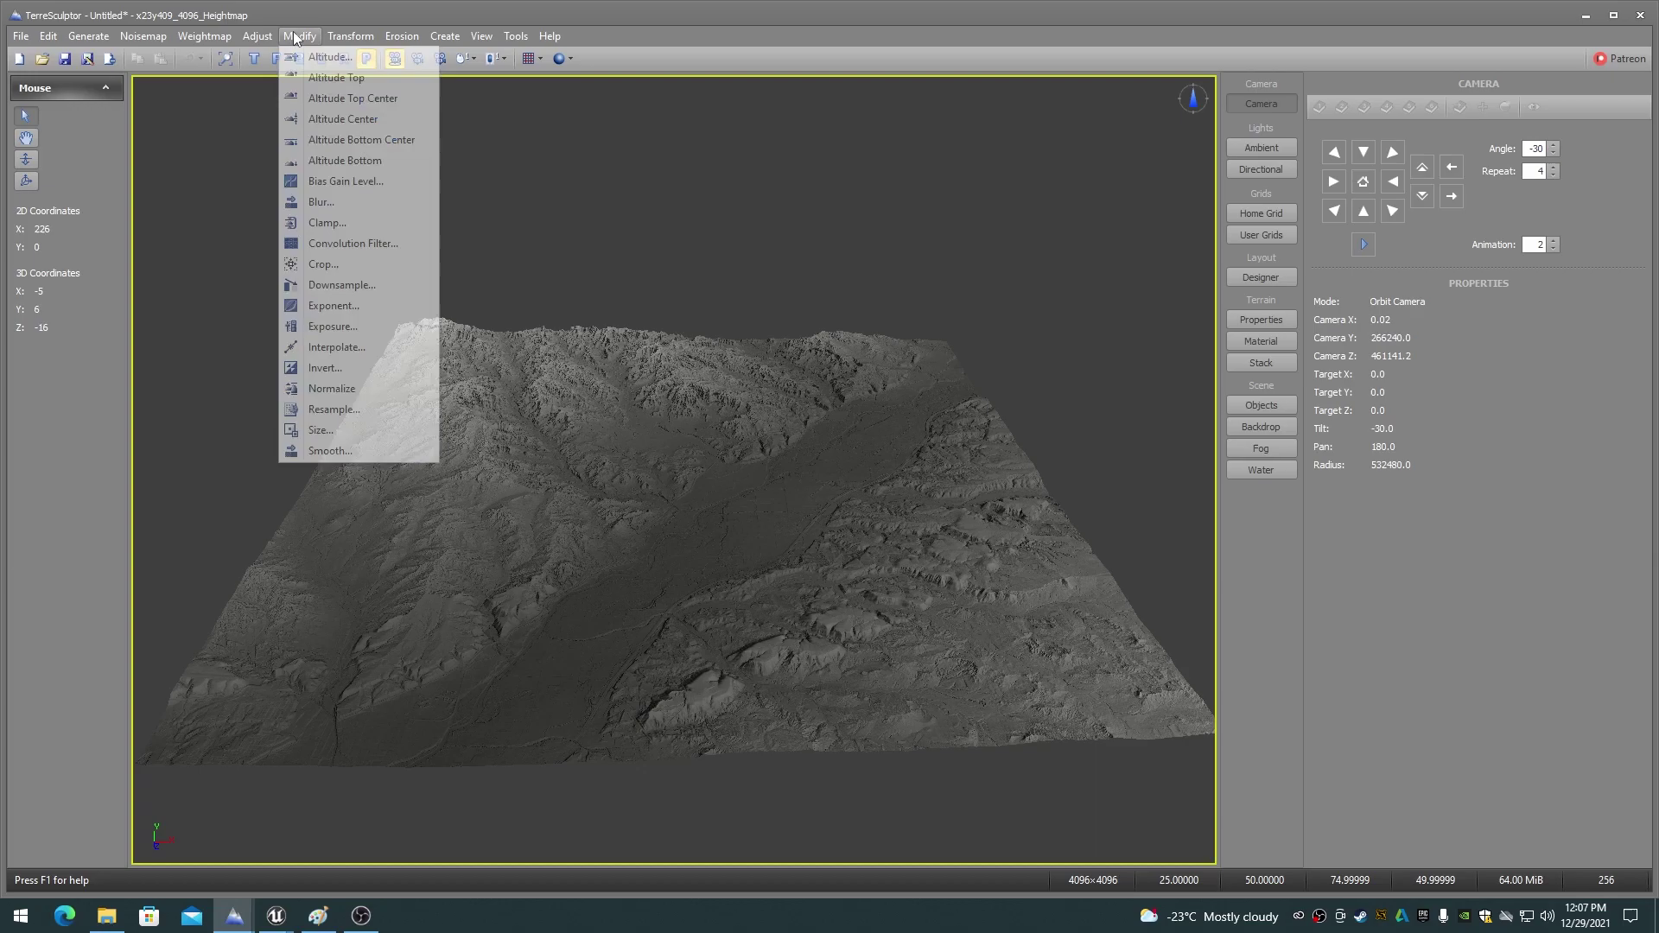
left_click(319, 390)
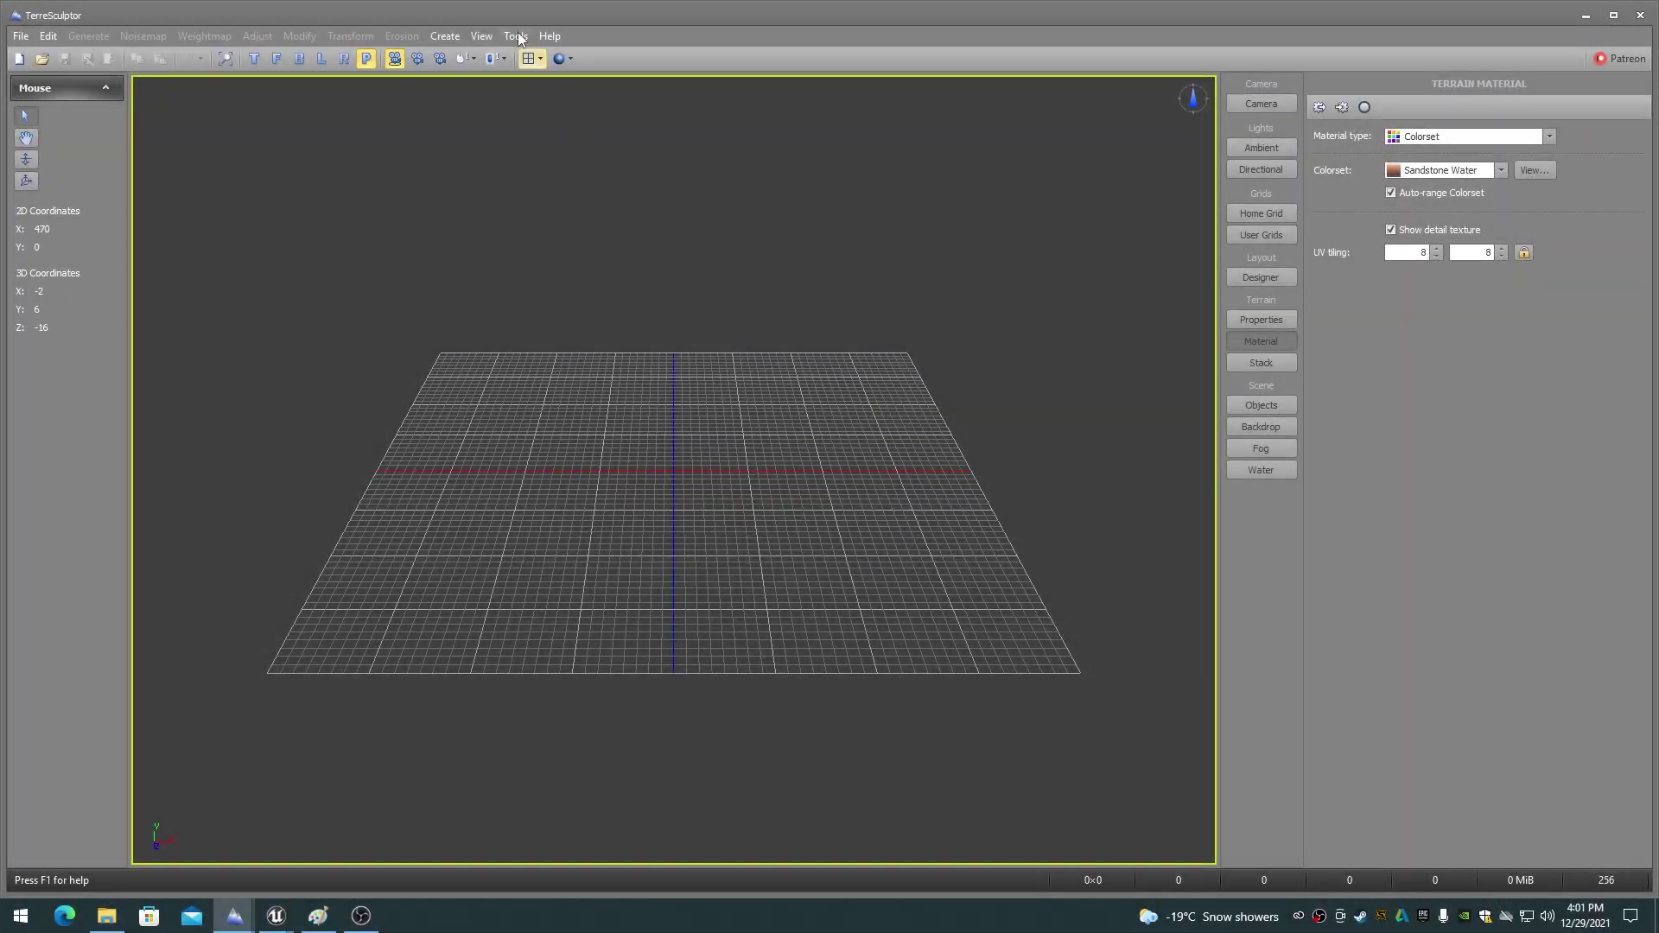
Step: Apply the Unreal Engine 4 units preset: spacing 100, Y scale 512, centimeters
left_click(517, 36)
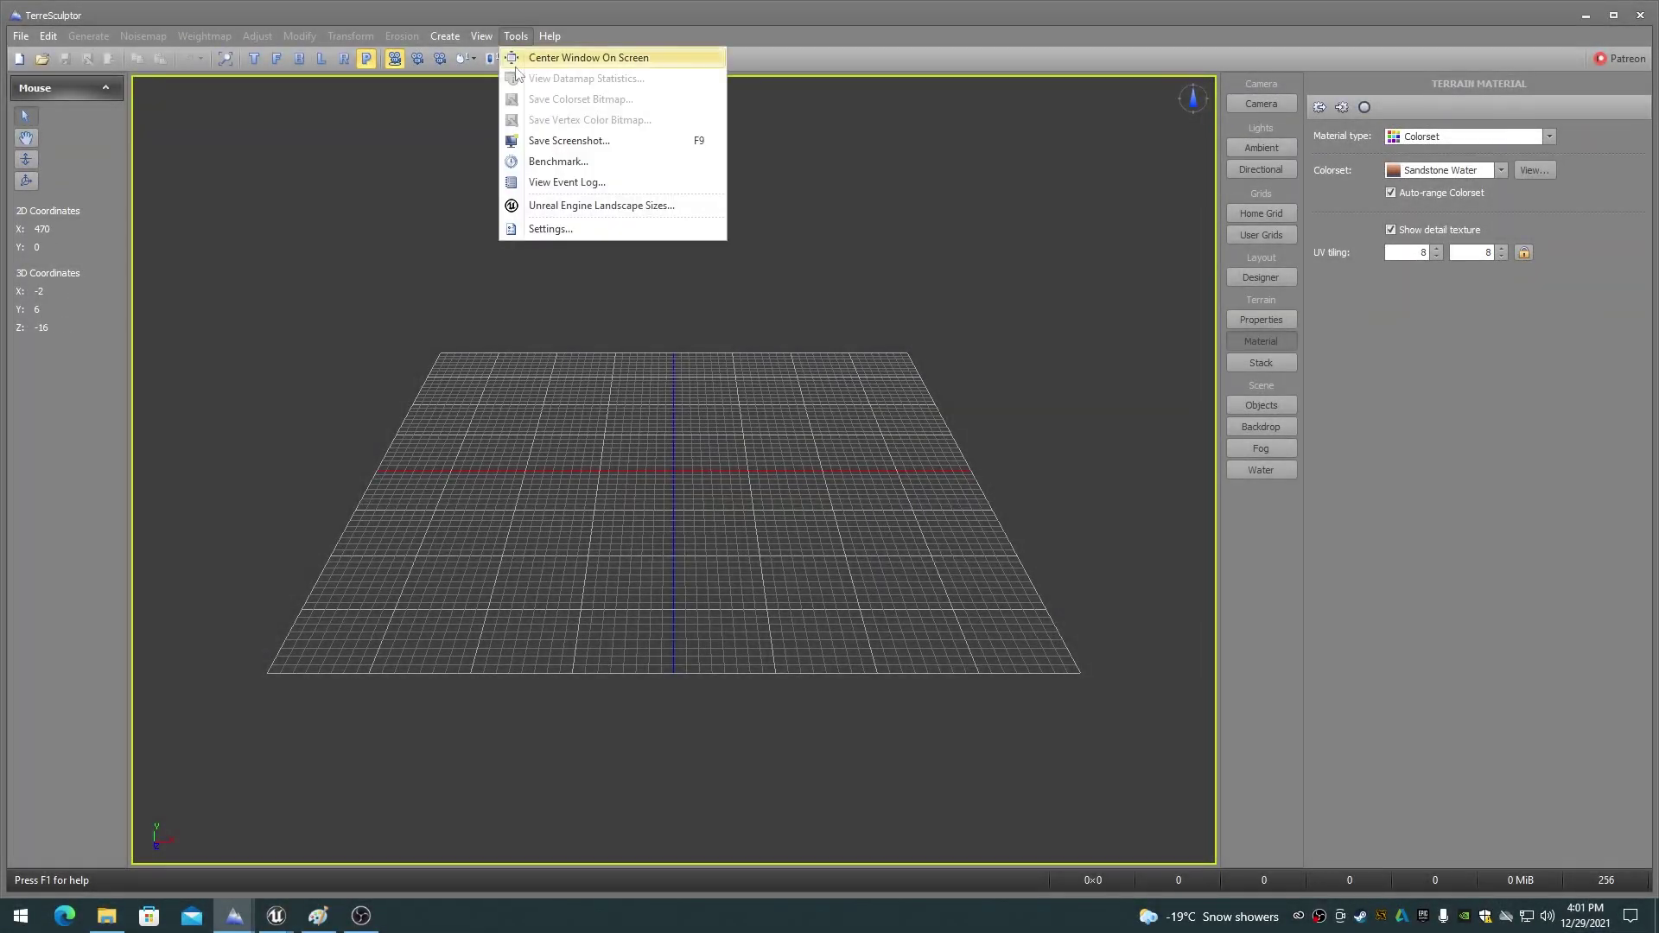
left_click(557, 226)
left_click(711, 236)
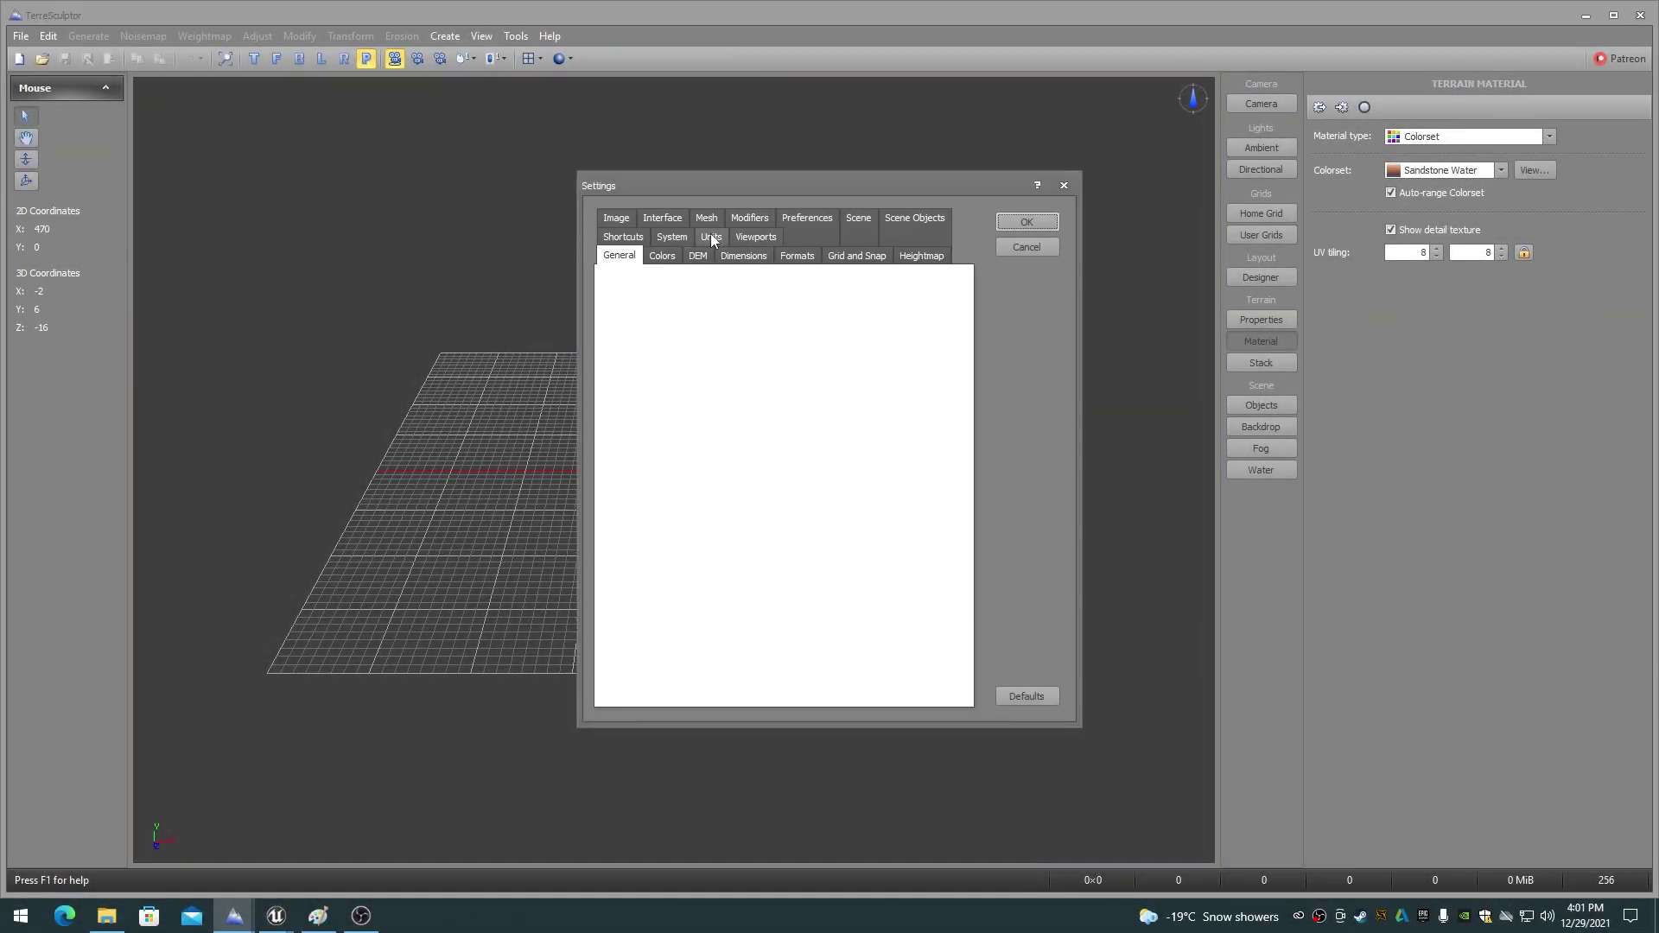
left_click(794, 451)
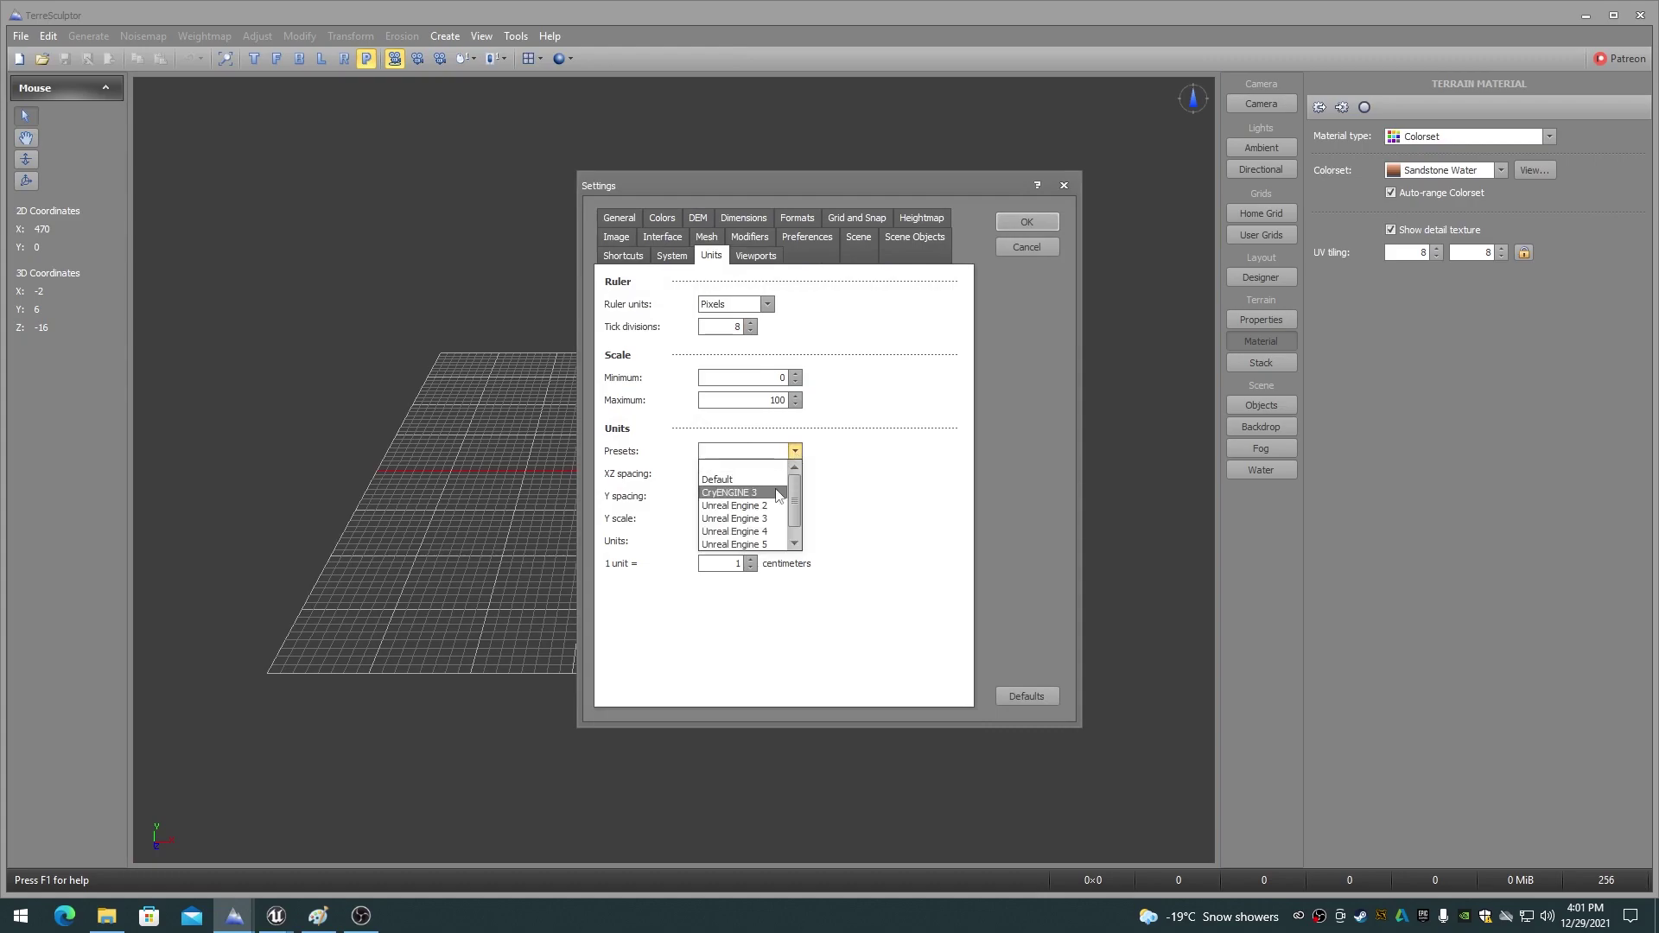
left_click(764, 531)
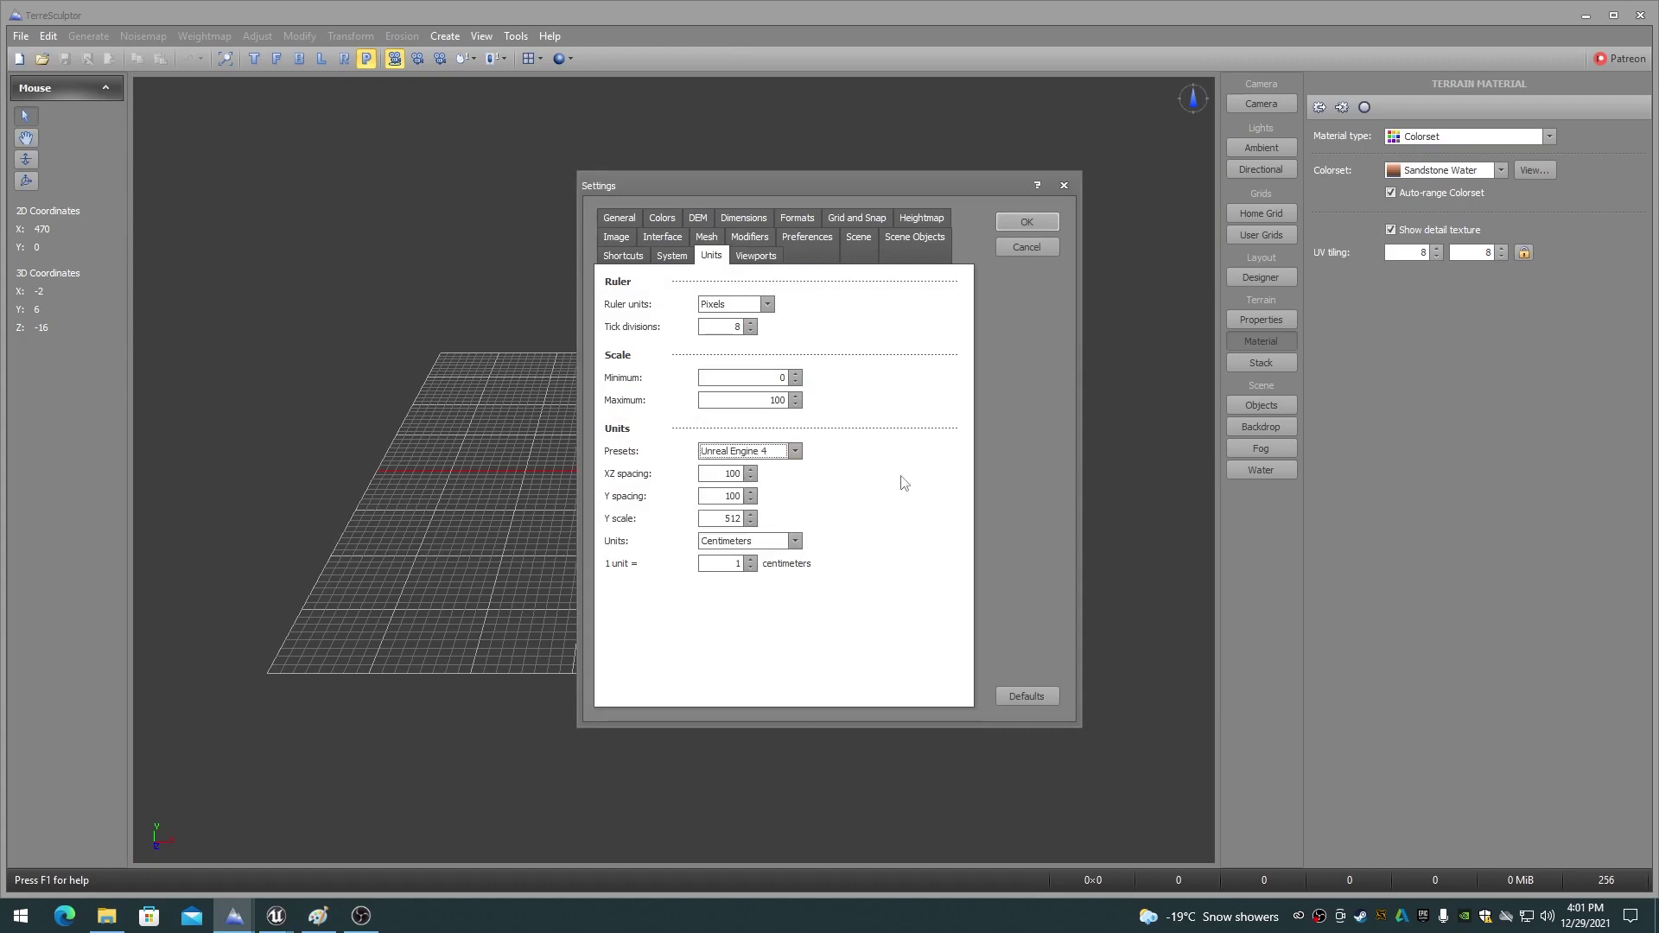